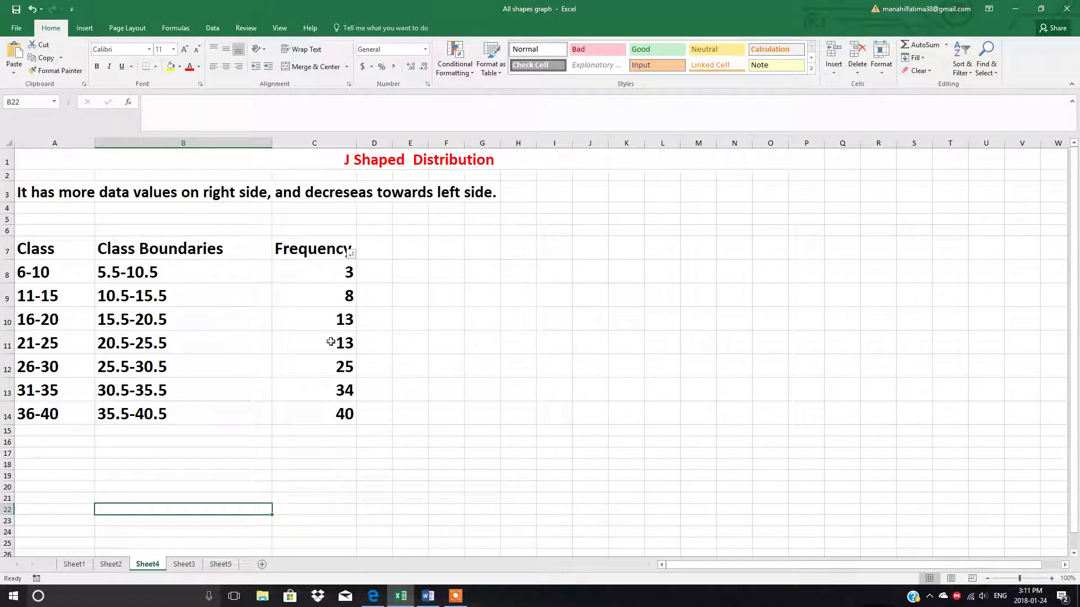
Insert a 2-D clustered column chart from the Class Boundaries and Frequency columns of the J Shaped Distribution table, headers included.
{"action": "left_click", "coordinate": [132, 414]}
{"action": "left_click_drag", "start_coordinate": [116, 249], "coordinate": [318, 411]}
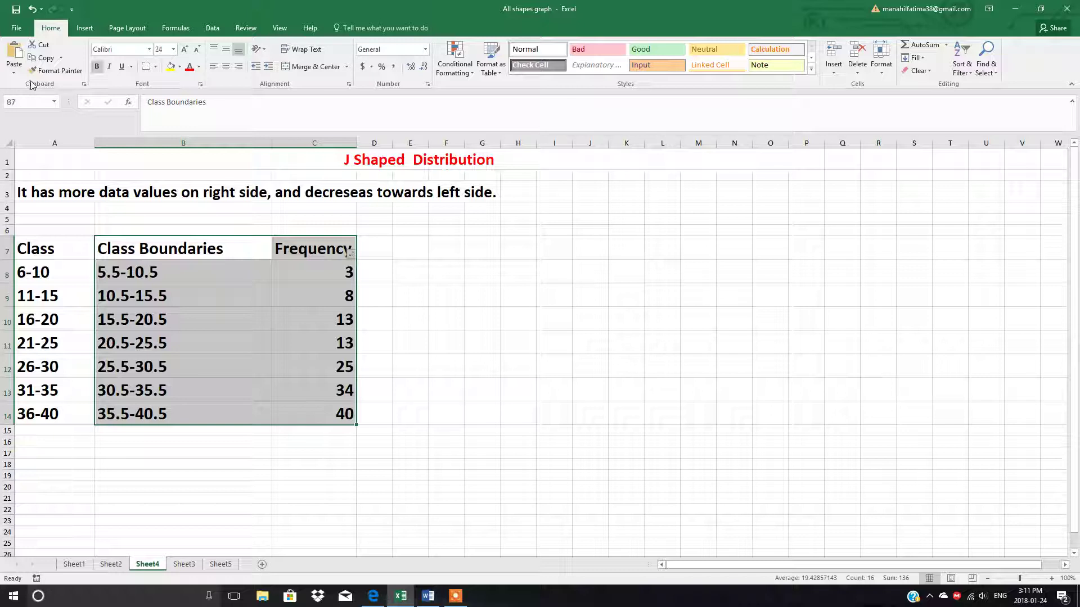
{"action": "left_click", "coordinate": [83, 31]}
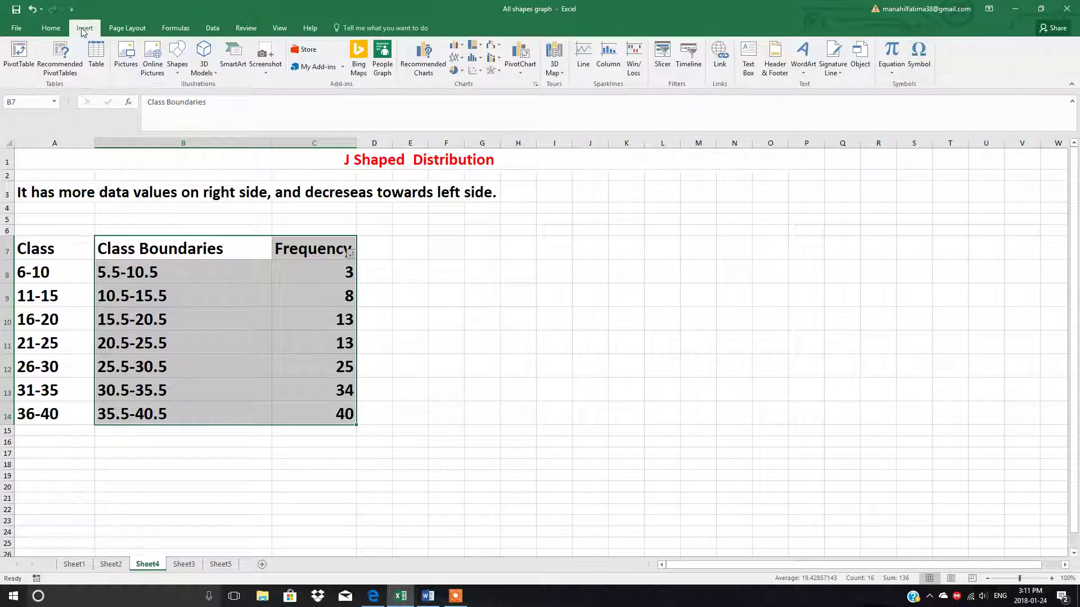
{"action": "left_click", "coordinate": [459, 48]}
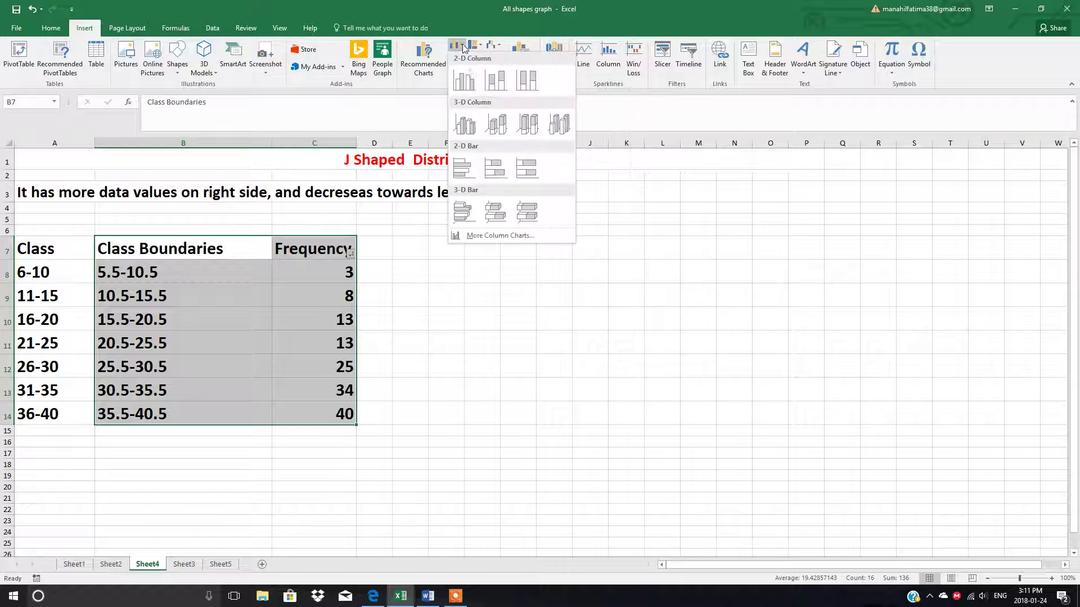
{"action": "left_click", "coordinate": [469, 83]}
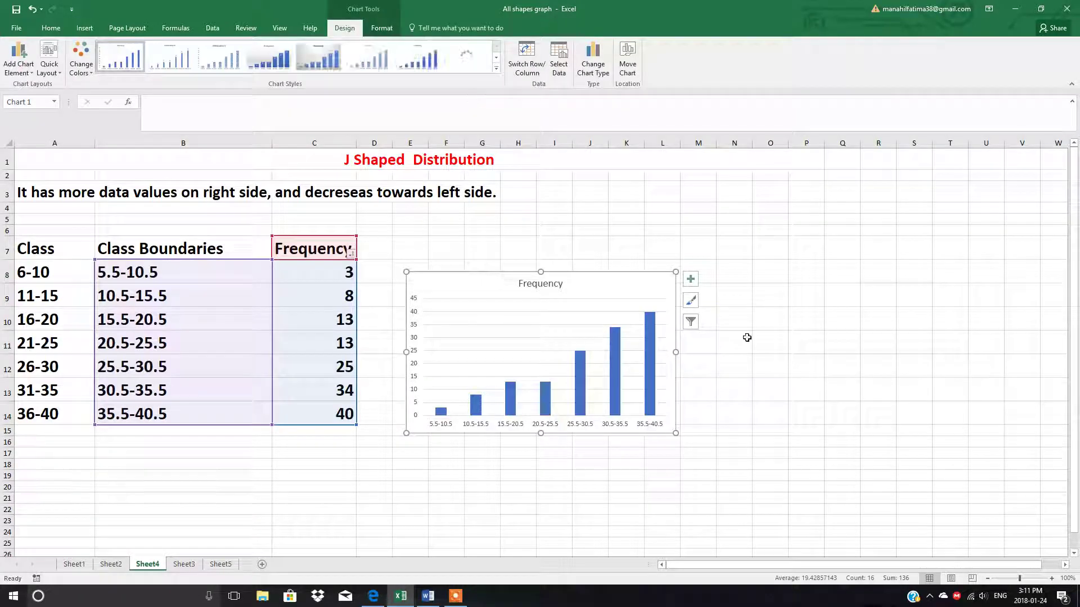
Reduce the Frequency series' gap width to the minimum so the chart's columns touch like a histogram.
{"action": "mouse_move", "coordinate": [651, 402]}
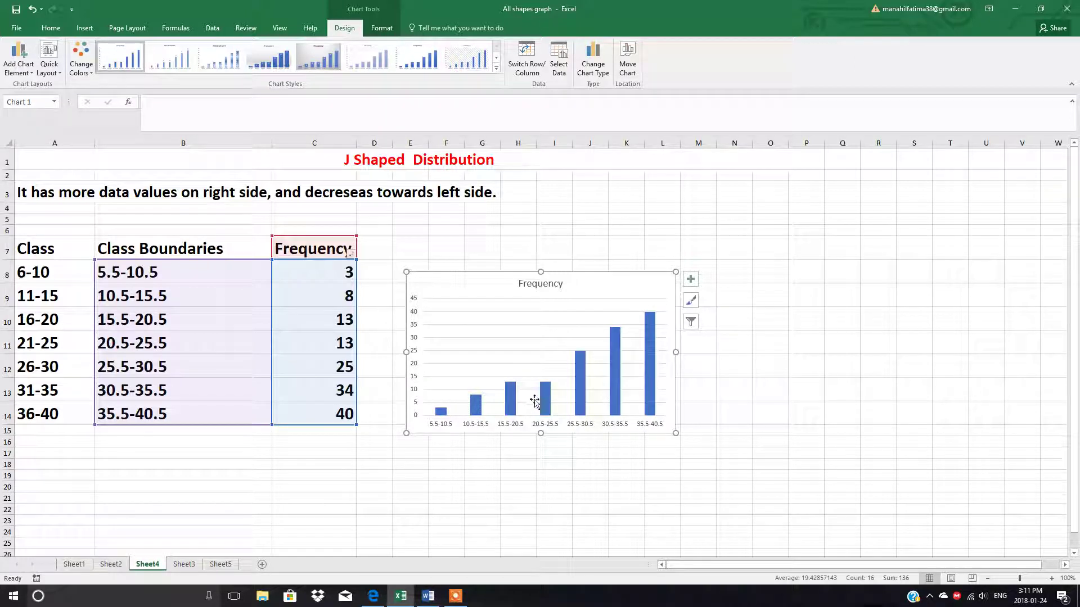
{"action": "left_click", "coordinate": [581, 362]}
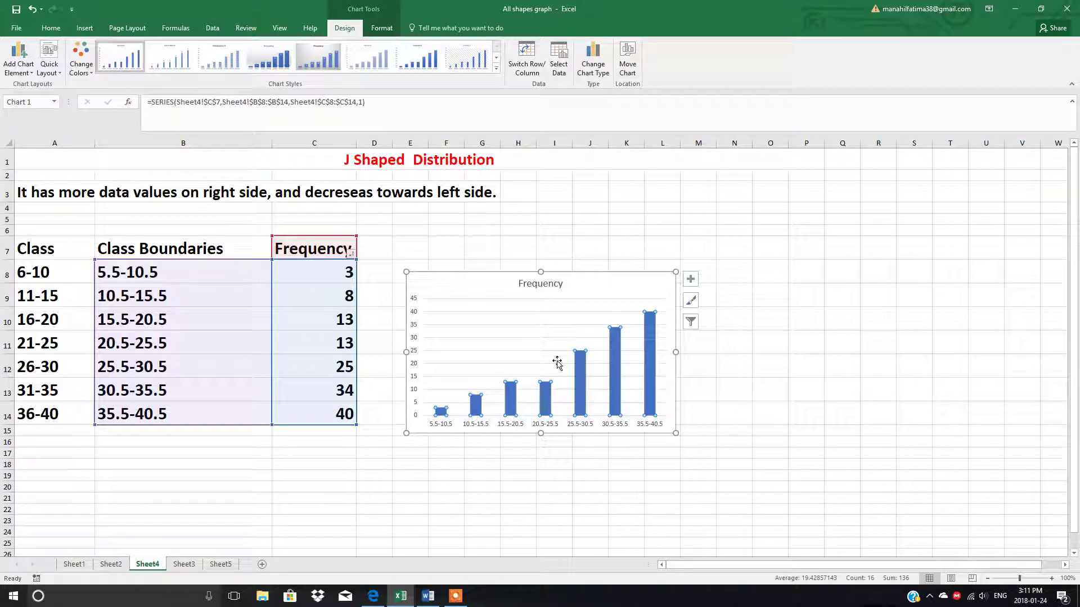
{"action": "right_click", "coordinate": [579, 384]}
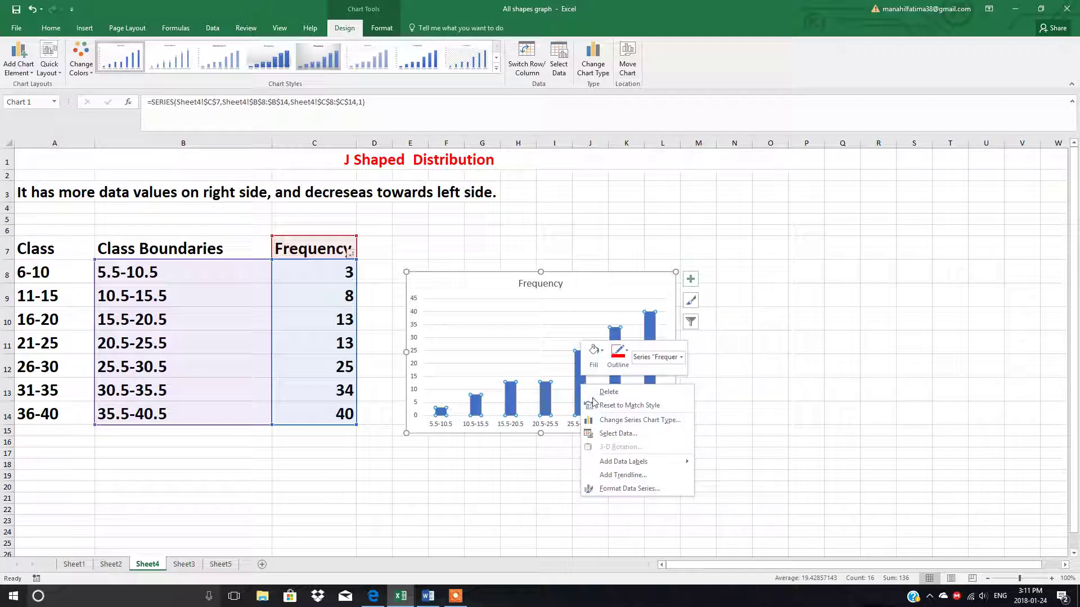
{"action": "left_click", "coordinate": [617, 489]}
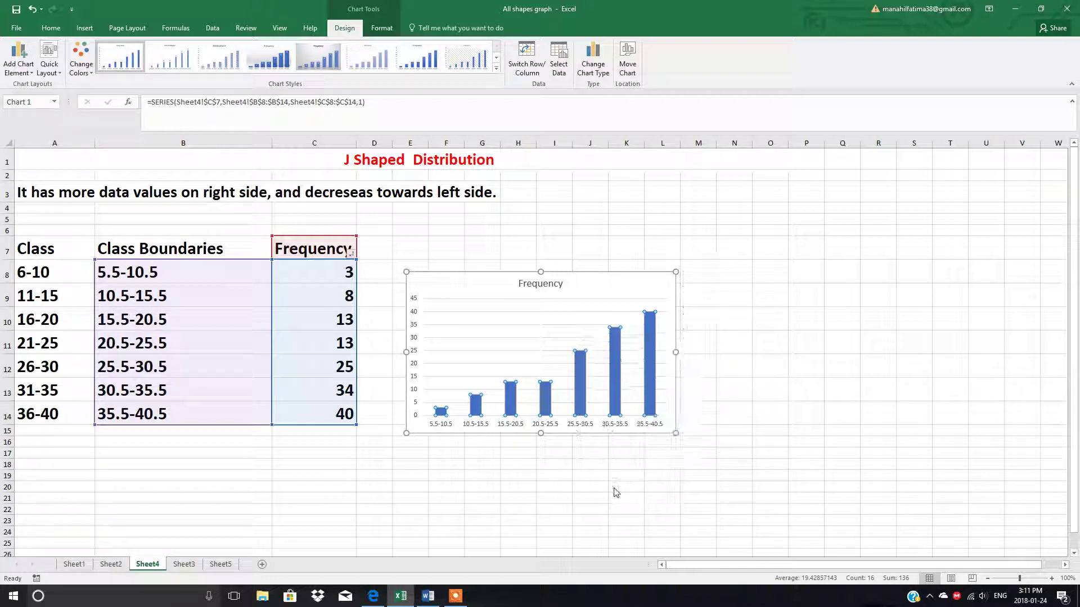
{"action": "left_click_drag", "start_coordinate": [1005, 286], "coordinate": [987, 290]}
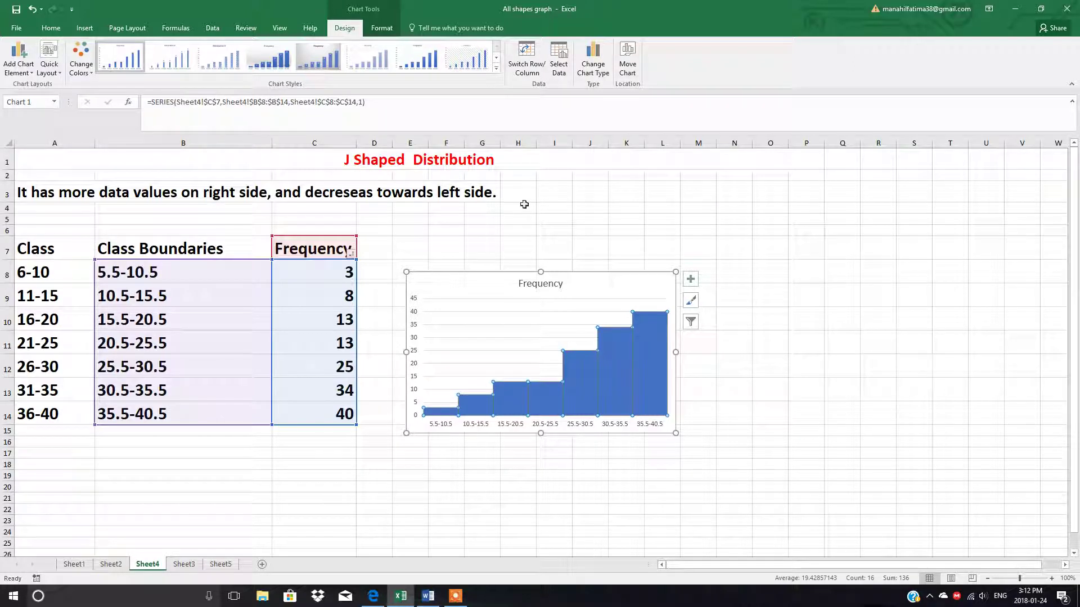
Fill the histogram's columns with white and give them a purple outline 3 pt thick.
{"action": "mouse_move", "coordinate": [652, 350]}
{"action": "left_click", "coordinate": [382, 28]}
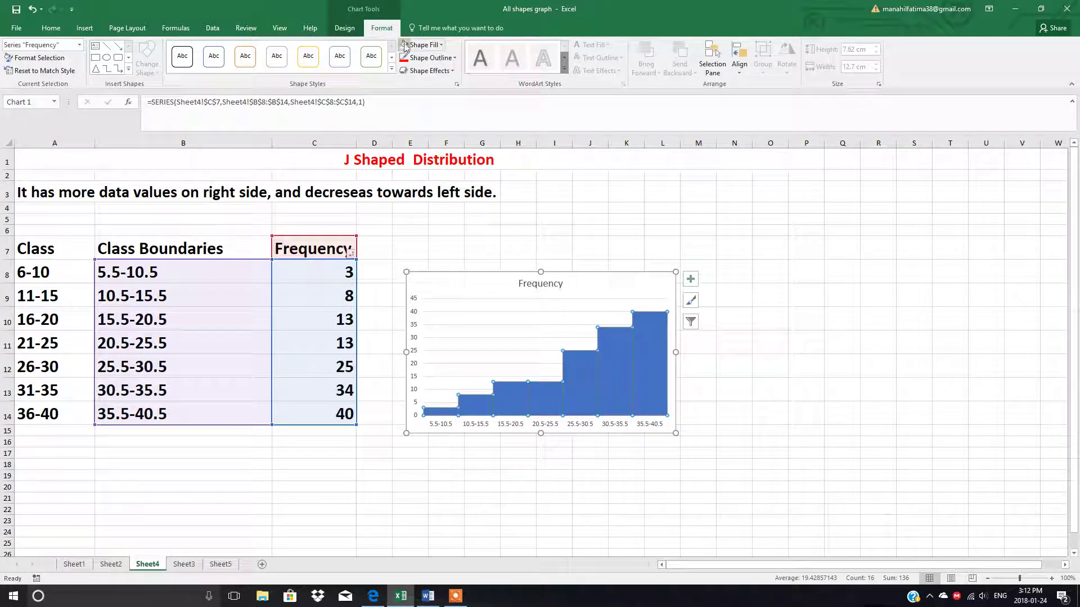
{"action": "left_click", "coordinate": [405, 49]}
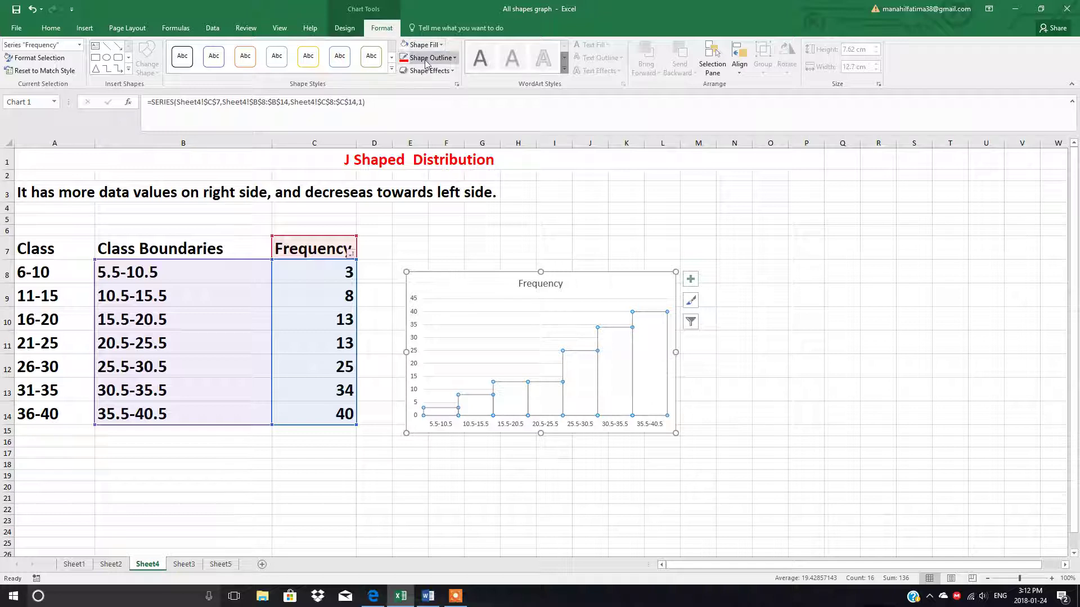
{"action": "left_click", "coordinate": [455, 58]}
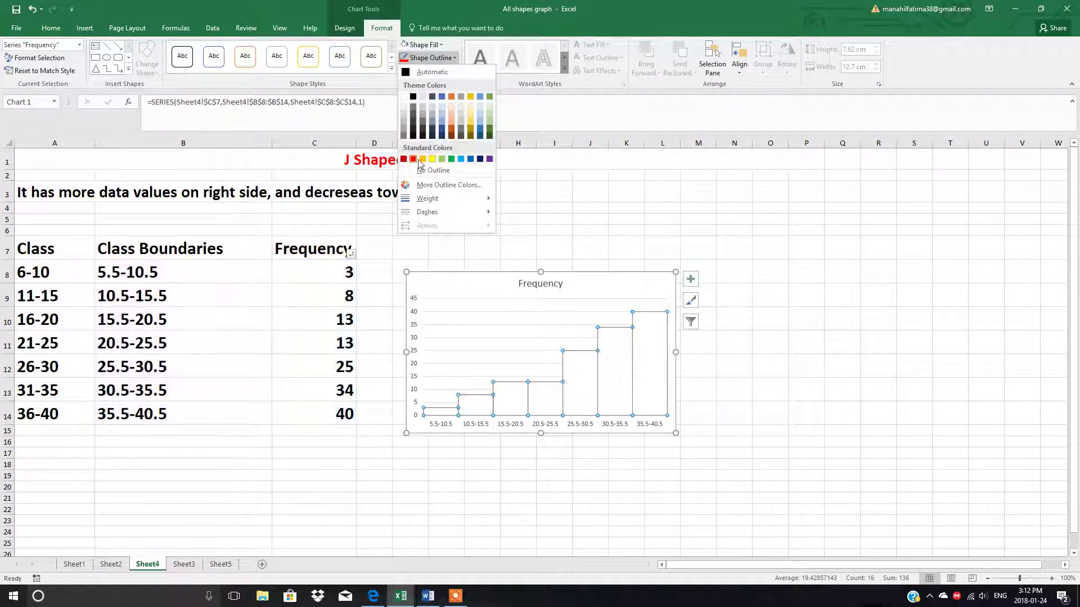
{"action": "left_click", "coordinate": [454, 58]}
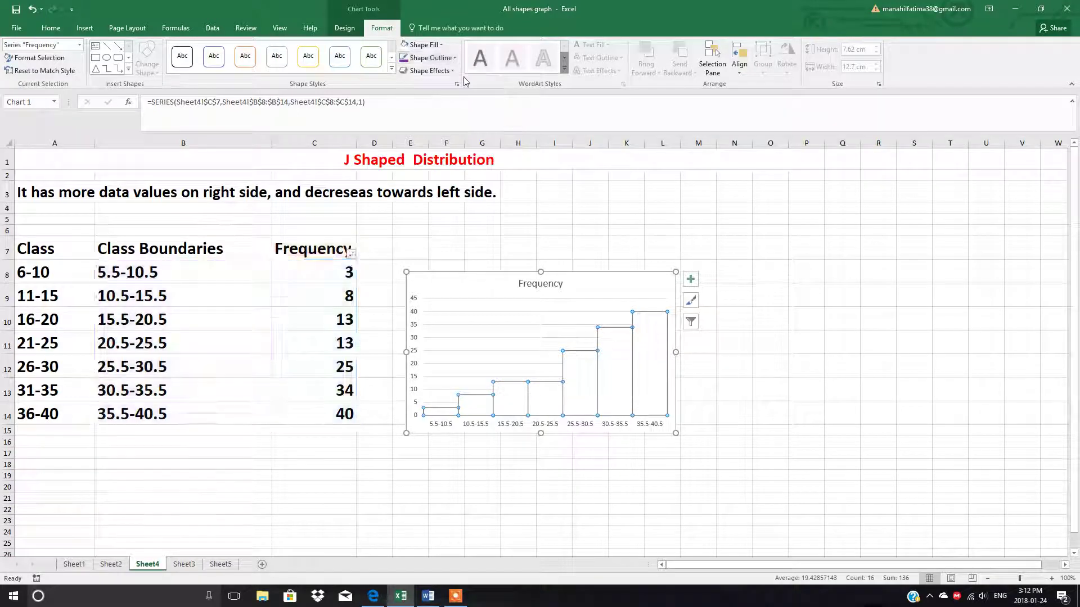
{"action": "left_click", "coordinate": [455, 58]}
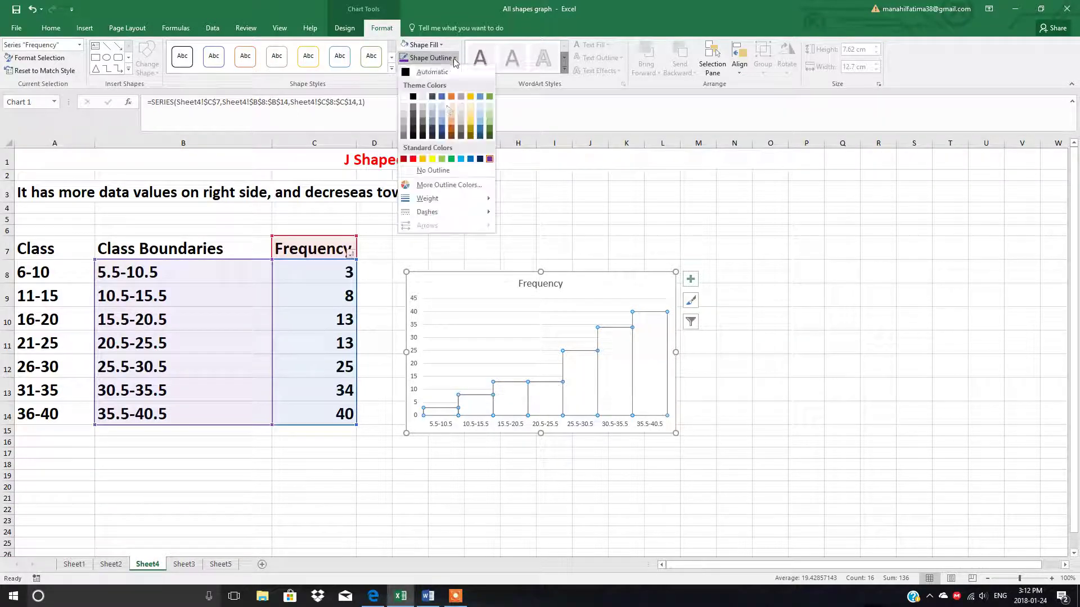
{"action": "mouse_move", "coordinate": [428, 198]}
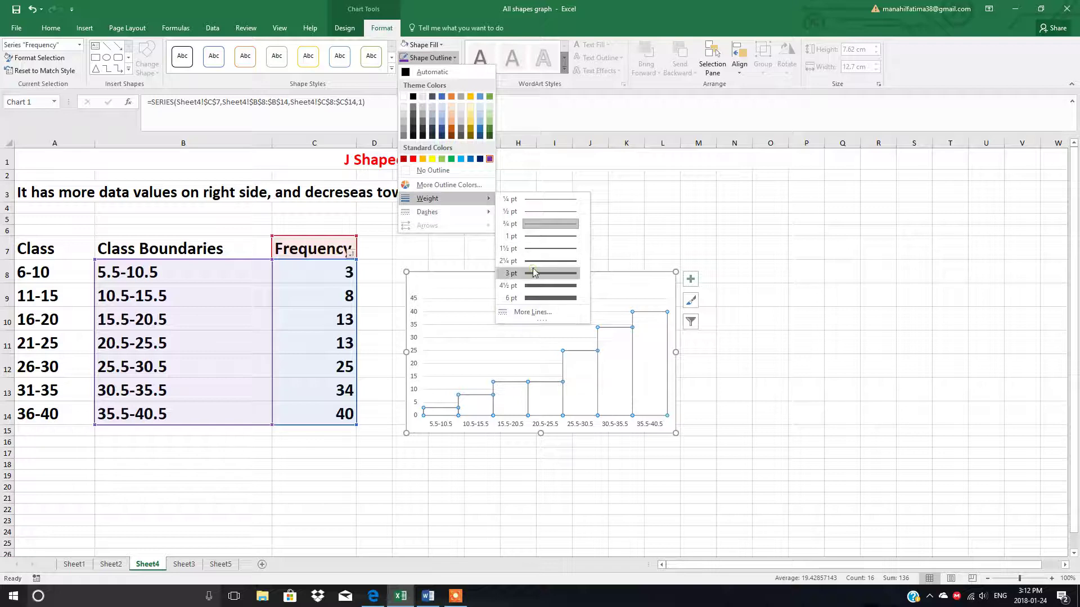
{"action": "left_click", "coordinate": [534, 272]}
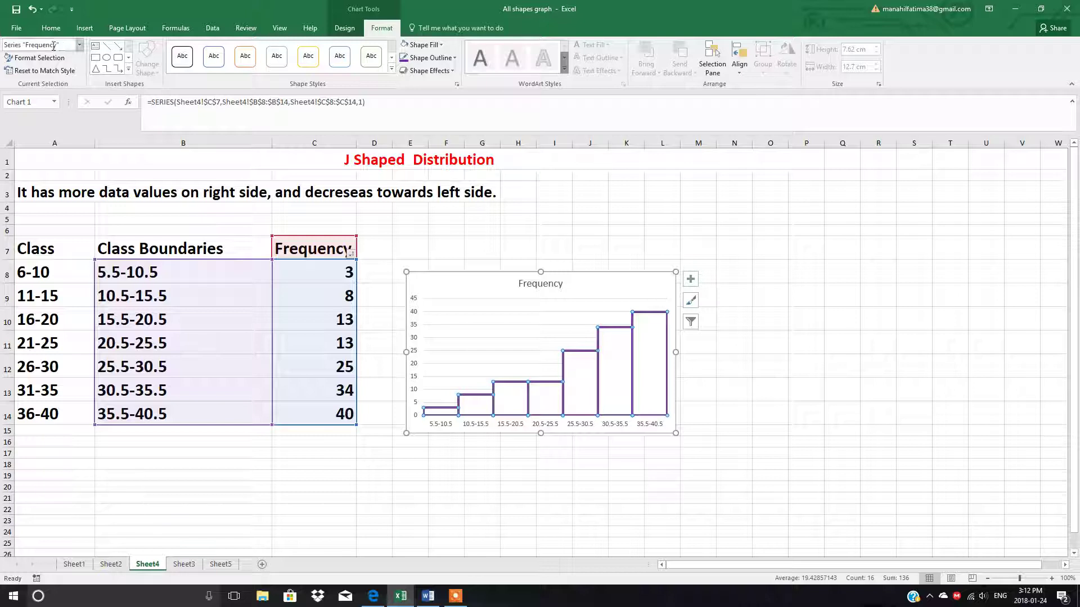
Recolor the J-shaped histogram with the Colorful palette that starts with green.
{"action": "left_click", "coordinate": [345, 28]}
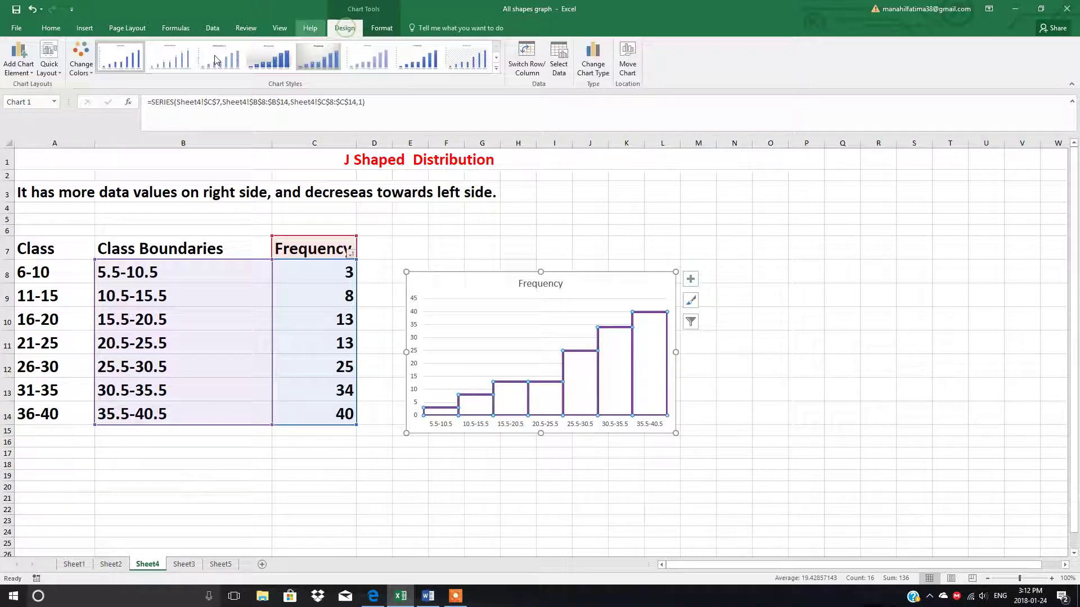
{"action": "left_click", "coordinate": [91, 74]}
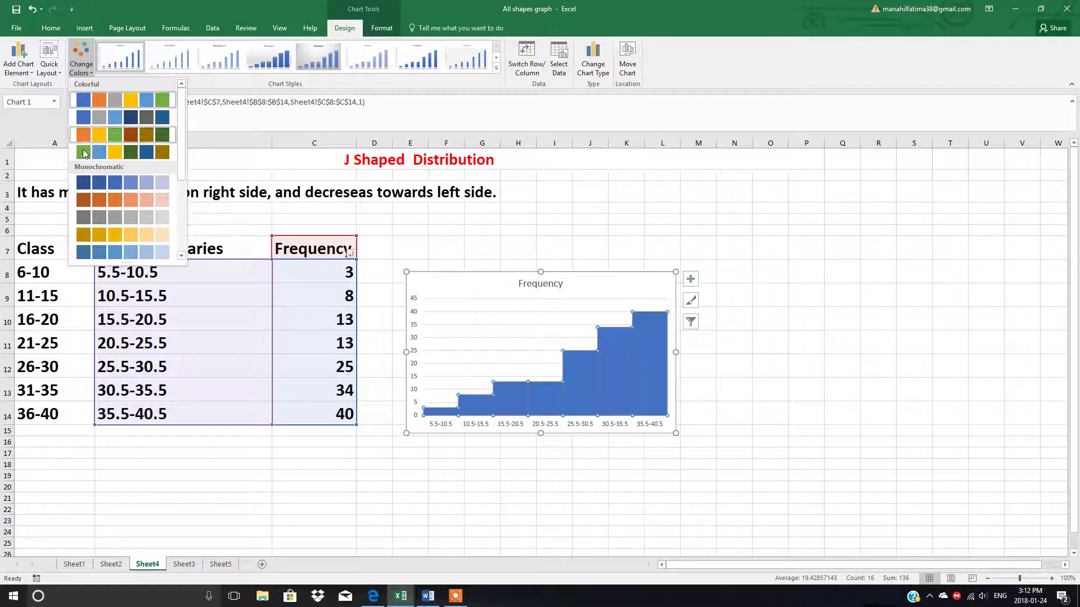
{"action": "left_click", "coordinate": [83, 153]}
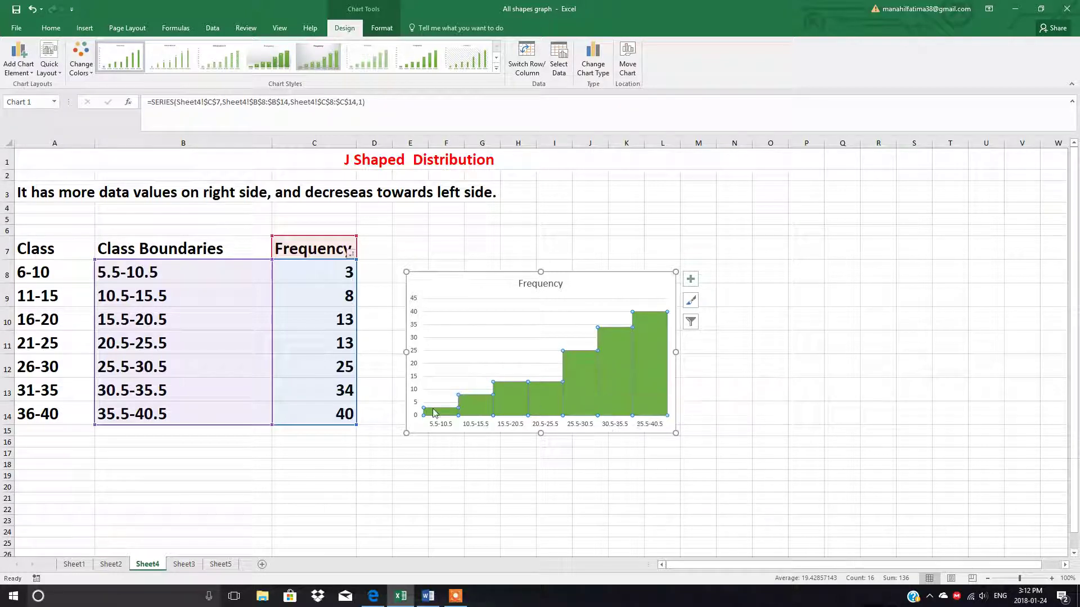
{"action": "mouse_move", "coordinate": [428, 413]}
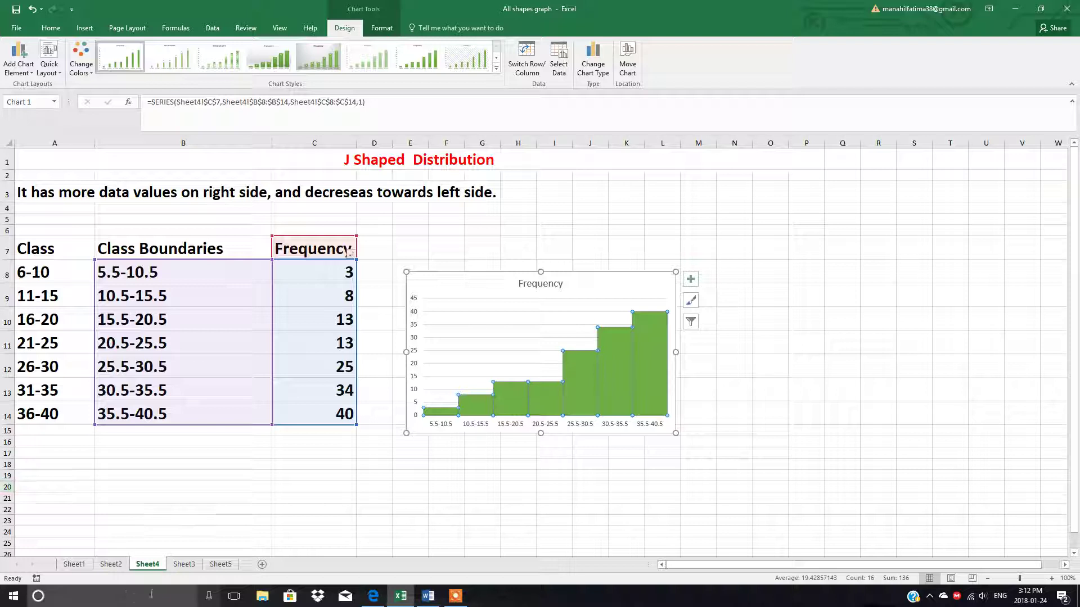
On Sheet3, insert a 2-D clustered column chart from the Class and Frequency columns, leaving out Class Boundaries.
{"action": "left_click", "coordinate": [184, 564]}
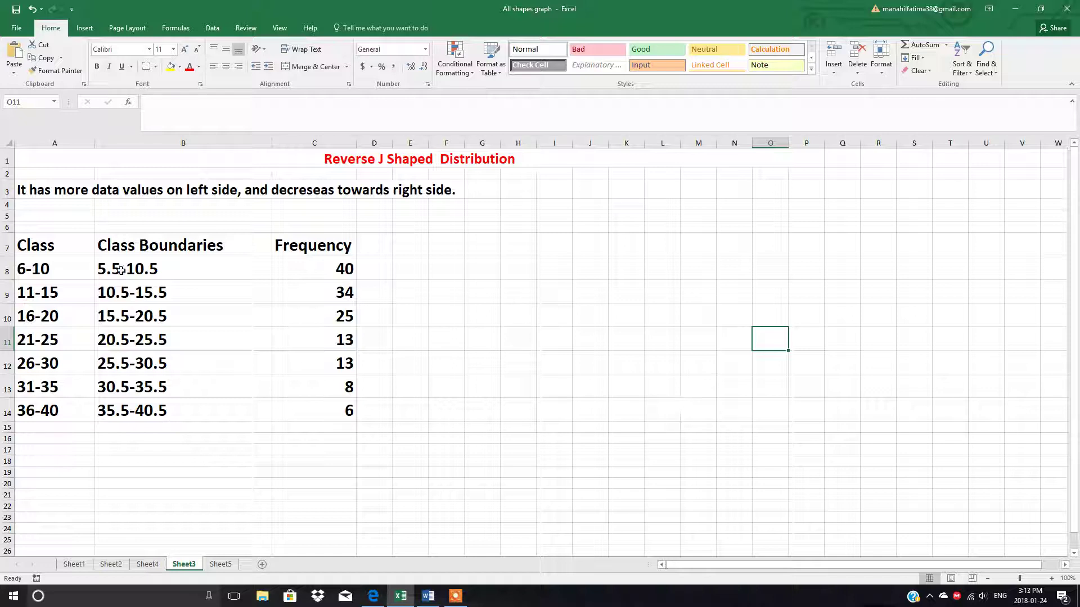
{"action": "left_click_drag", "start_coordinate": [43, 246], "coordinate": [45, 411]}
{"action": "left_click_drag", "start_coordinate": [330, 243], "coordinate": [324, 419], "text": "ctrl"}
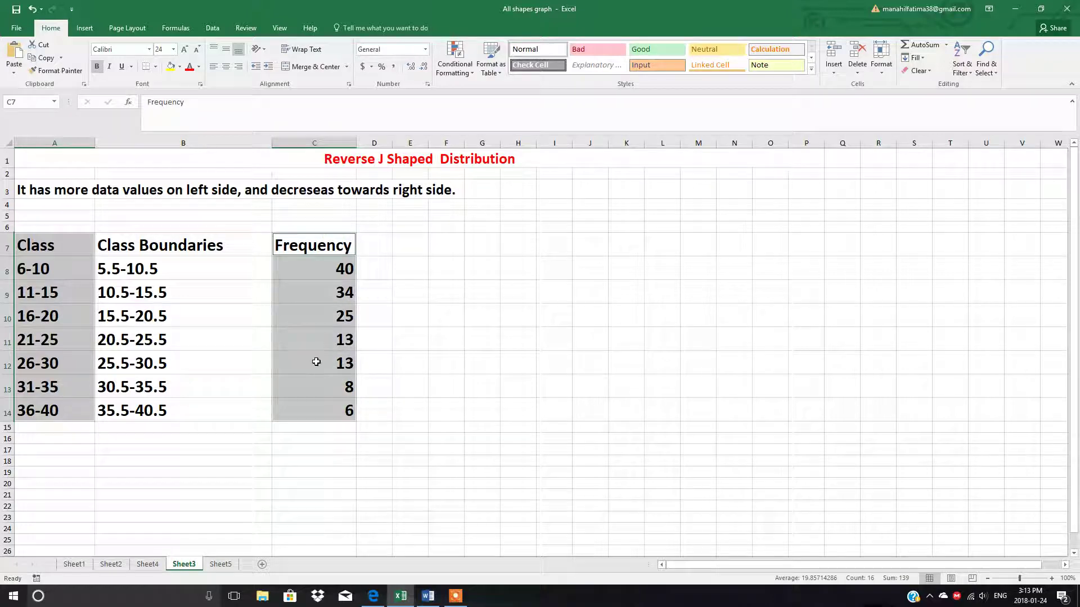
{"action": "left_click", "coordinate": [85, 28]}
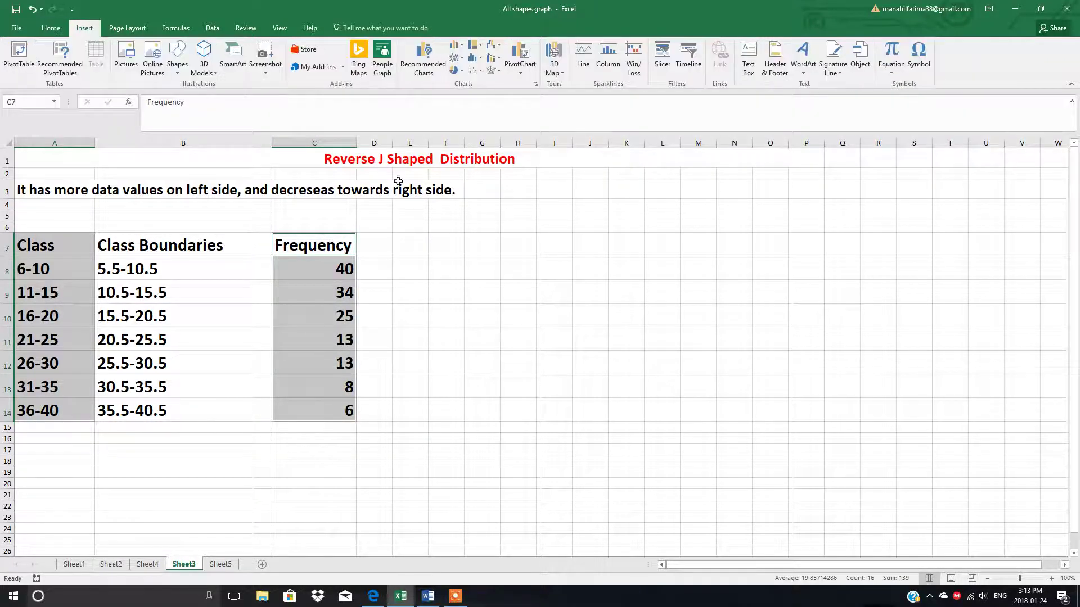
{"action": "left_click", "coordinate": [459, 46]}
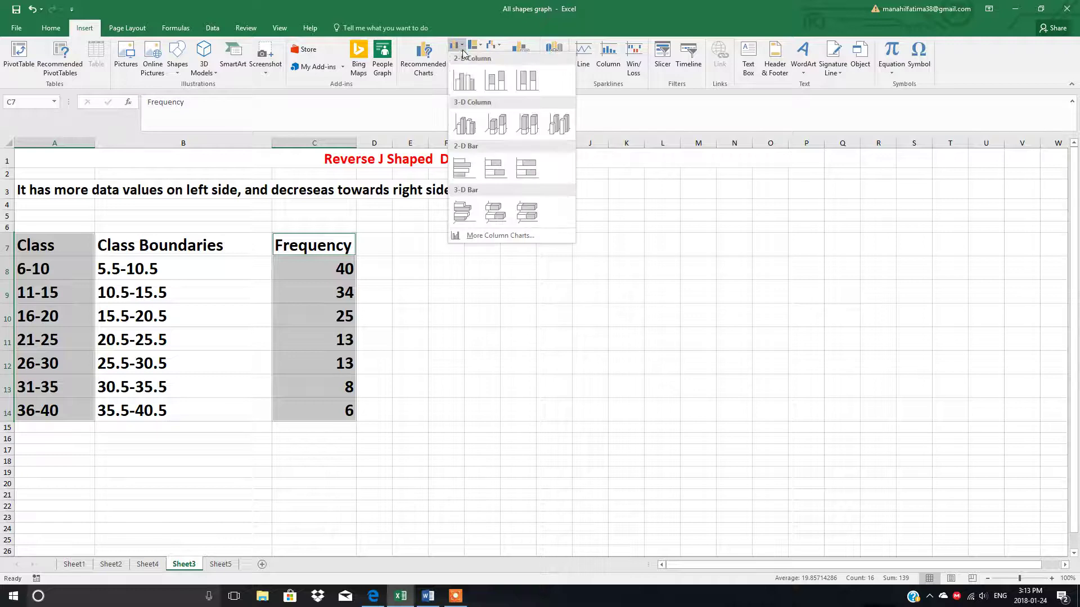
{"action": "left_click", "coordinate": [464, 80]}
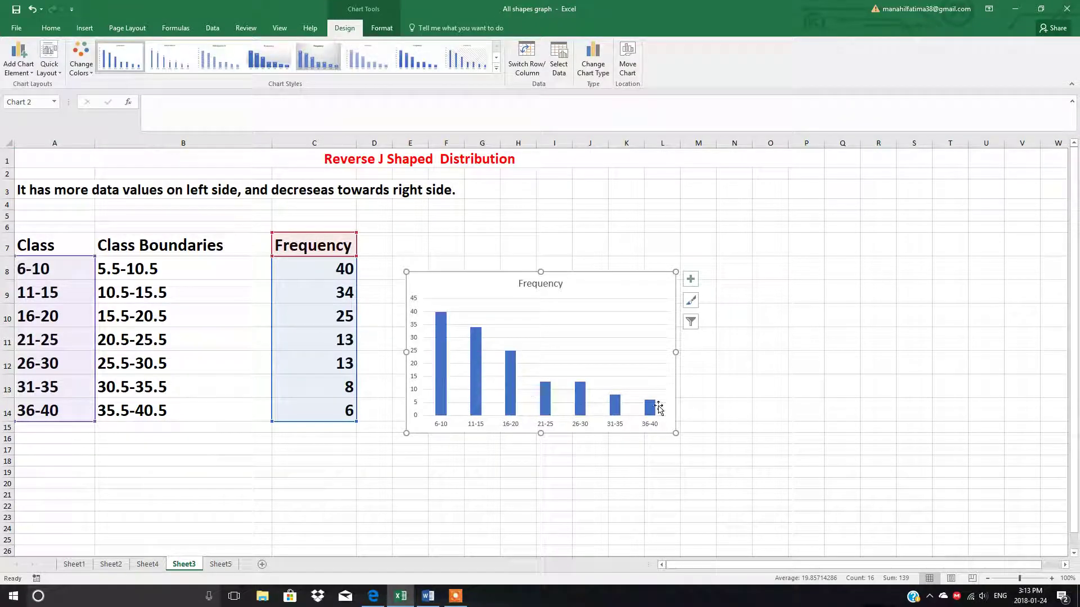
Set the gap width of the Sheet3 chart's Frequency series to 0% and close the series formatting.
{"action": "right_click", "coordinate": [440, 335]}
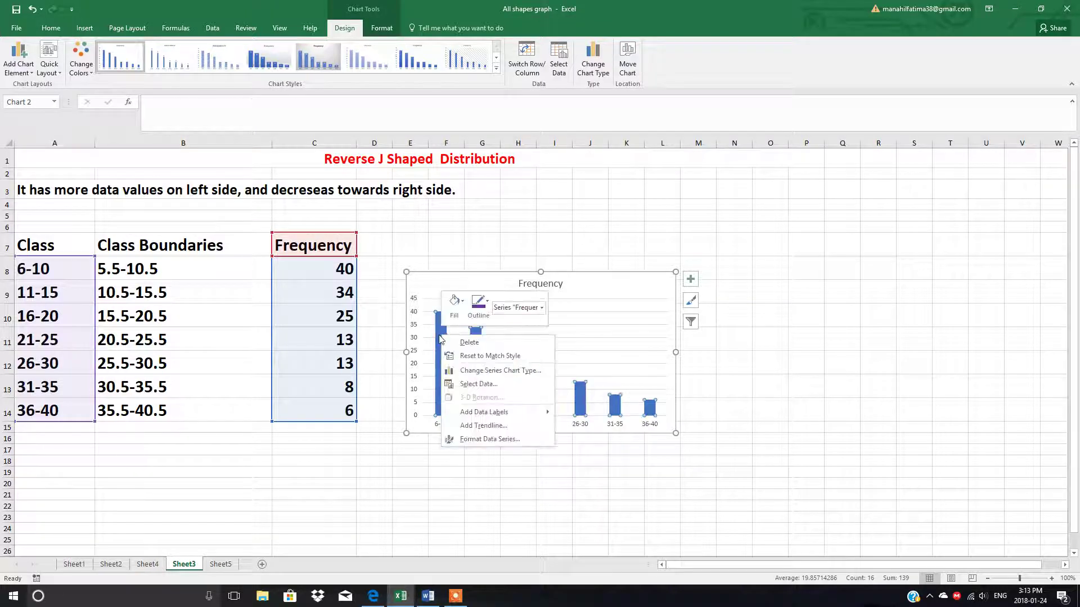
{"action": "left_click", "coordinate": [485, 441]}
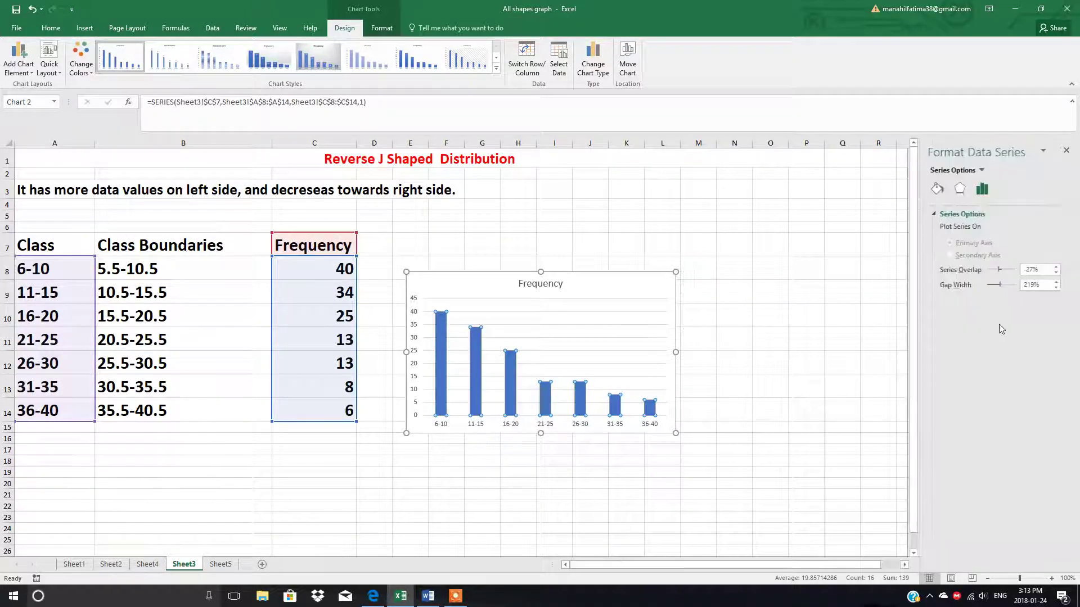
{"action": "left_click_drag", "start_coordinate": [1001, 287], "coordinate": [987, 286]}
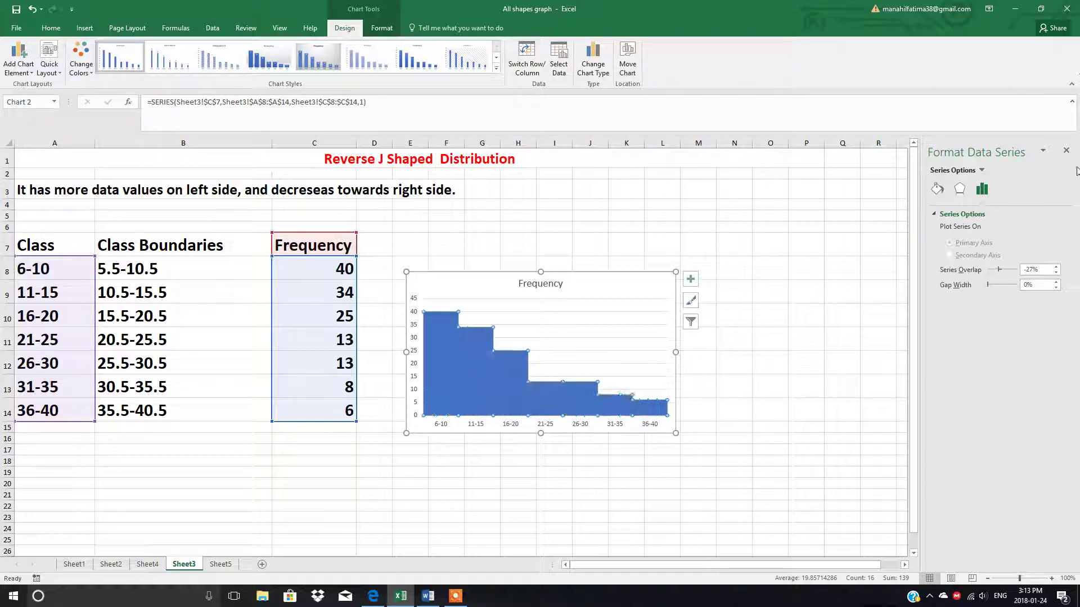
{"action": "left_click", "coordinate": [1067, 151]}
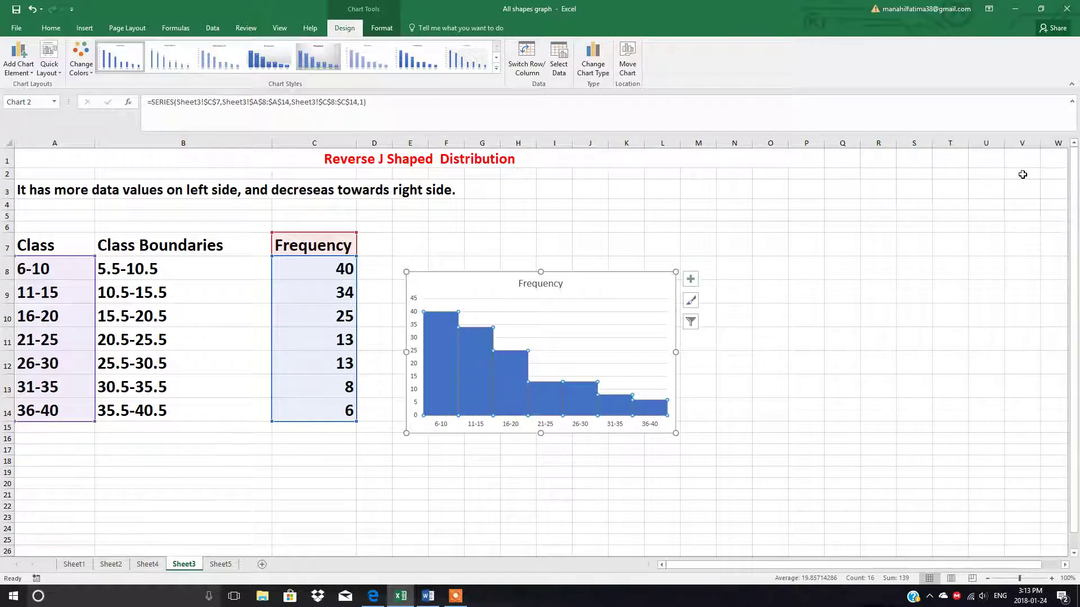
Add data labels to the reverse J-shaped histogram and place them at Inside Base.
{"action": "left_click", "coordinate": [691, 279]}
{"action": "left_click", "coordinate": [737, 326]}
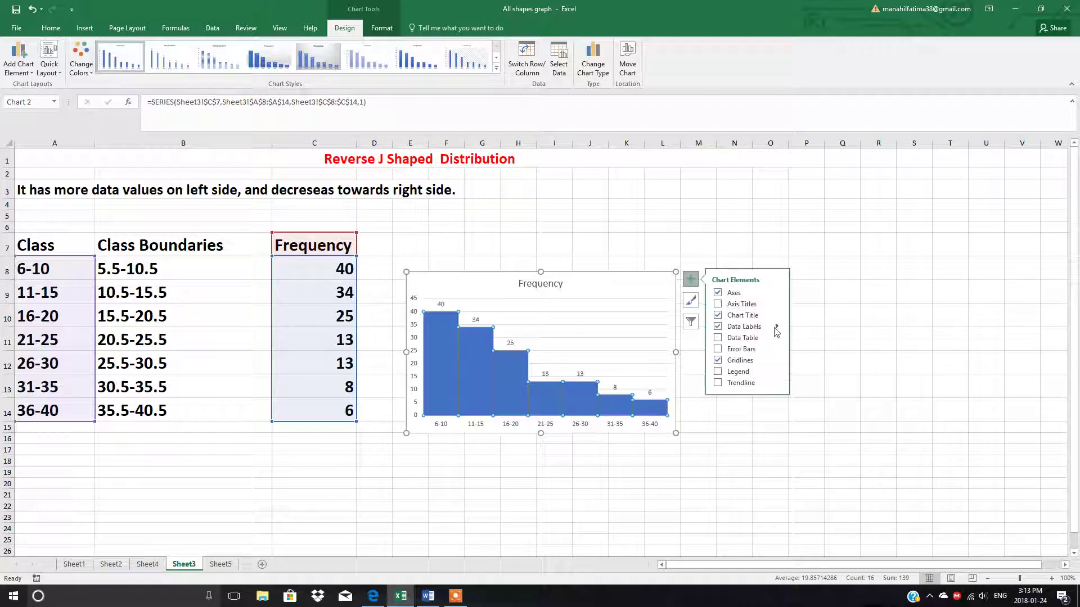
{"action": "left_click", "coordinate": [777, 327]}
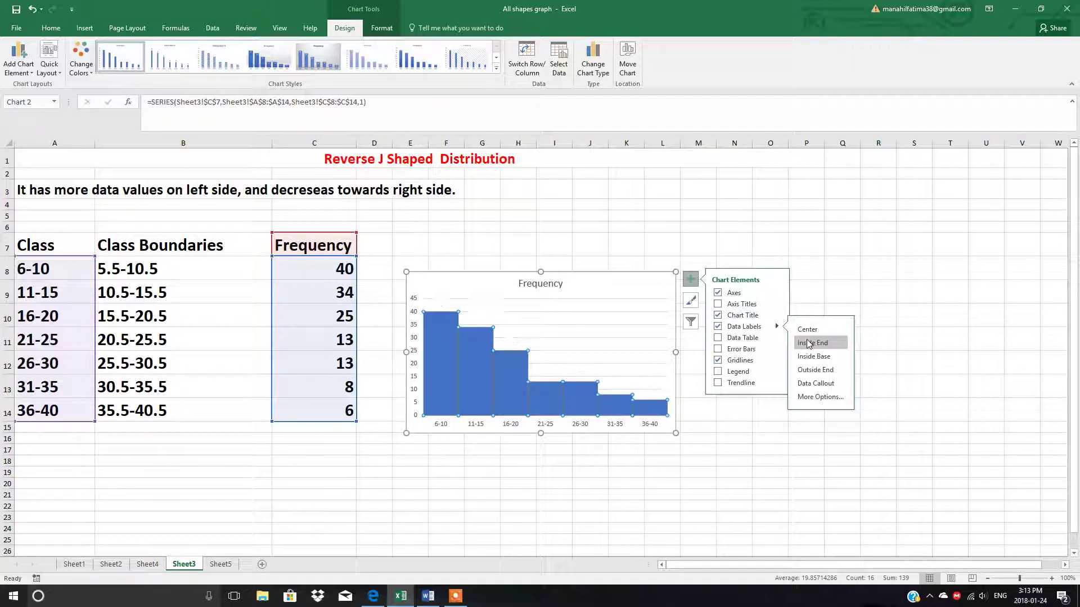
{"action": "left_click", "coordinate": [809, 358]}
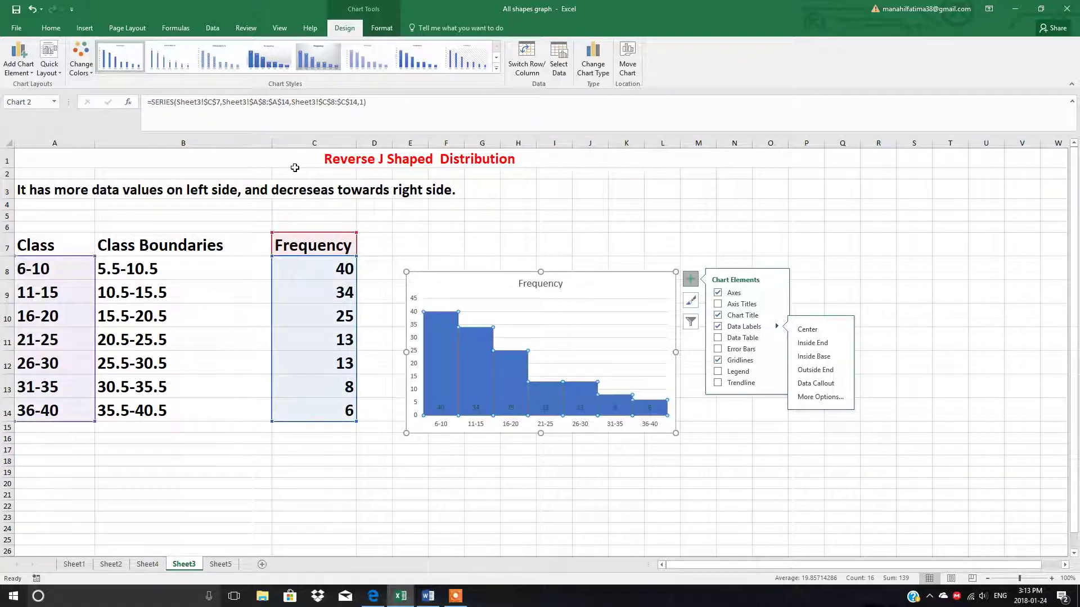
Recolor the reverse J-shaped histogram with the Colorful palette that starts with orange.
{"action": "left_click", "coordinate": [690, 303]}
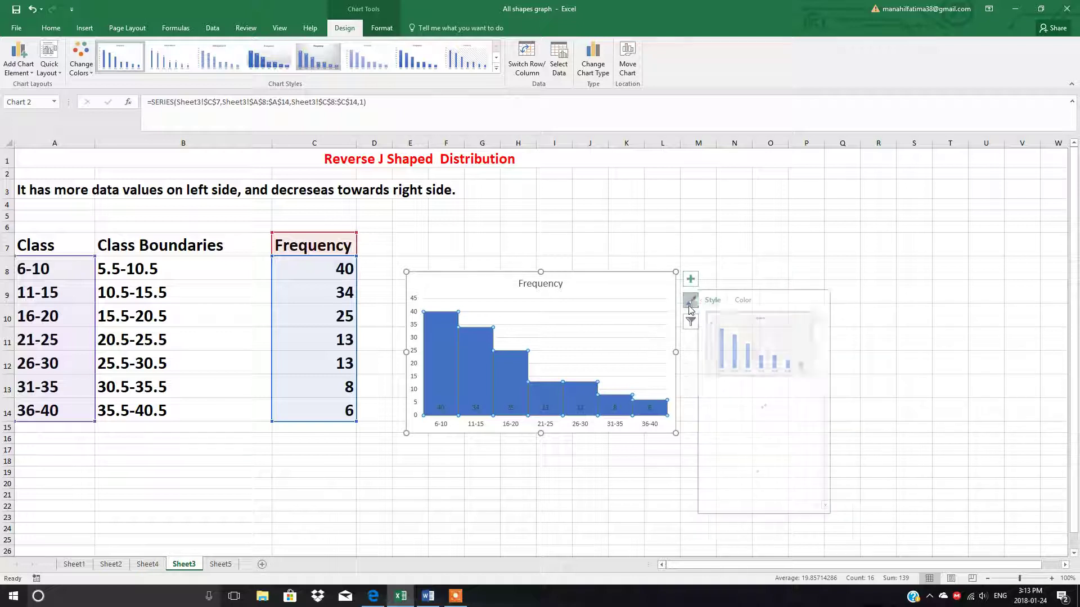
{"action": "left_click", "coordinate": [750, 301]}
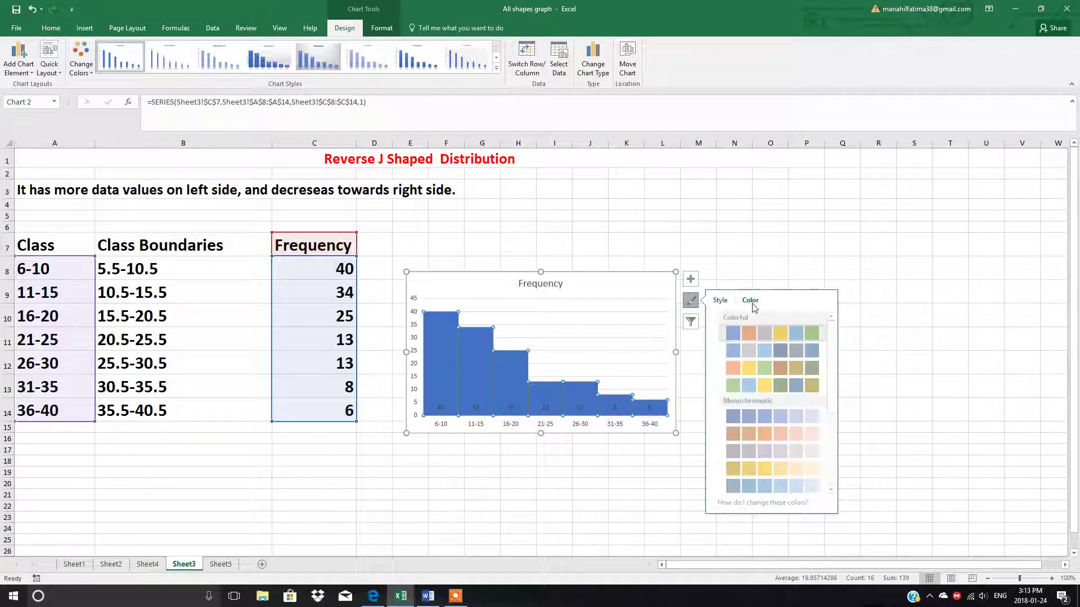
{"action": "left_click", "coordinate": [739, 368]}
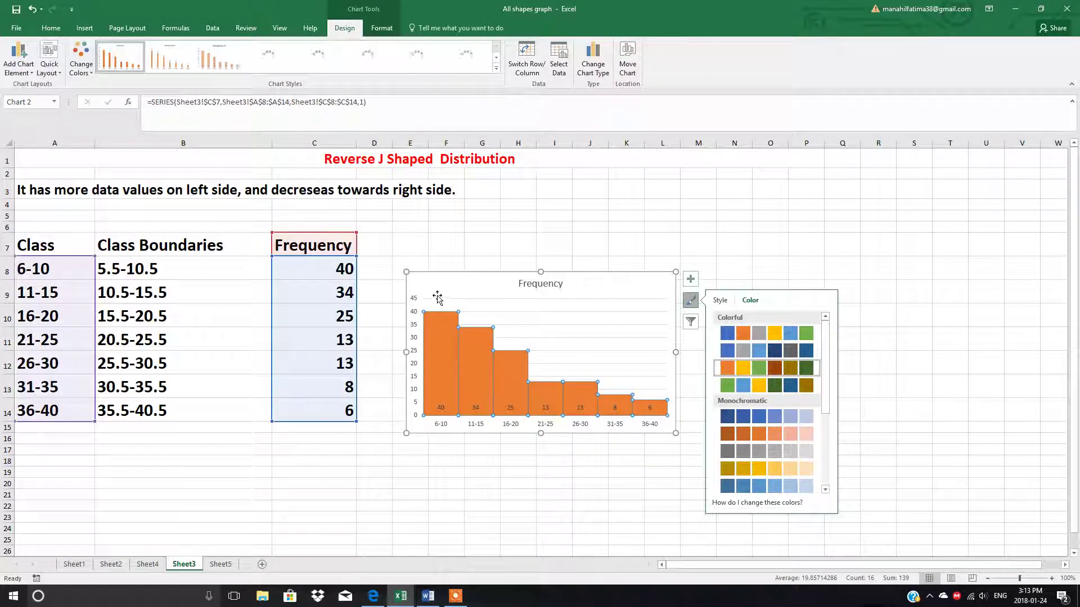
{"action": "mouse_move", "coordinate": [456, 389]}
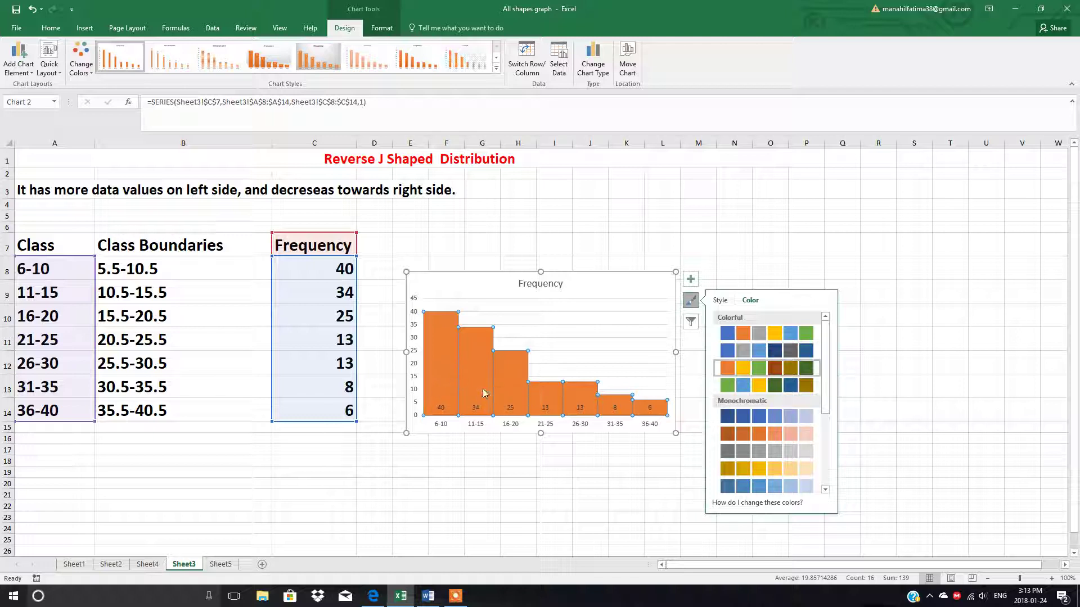